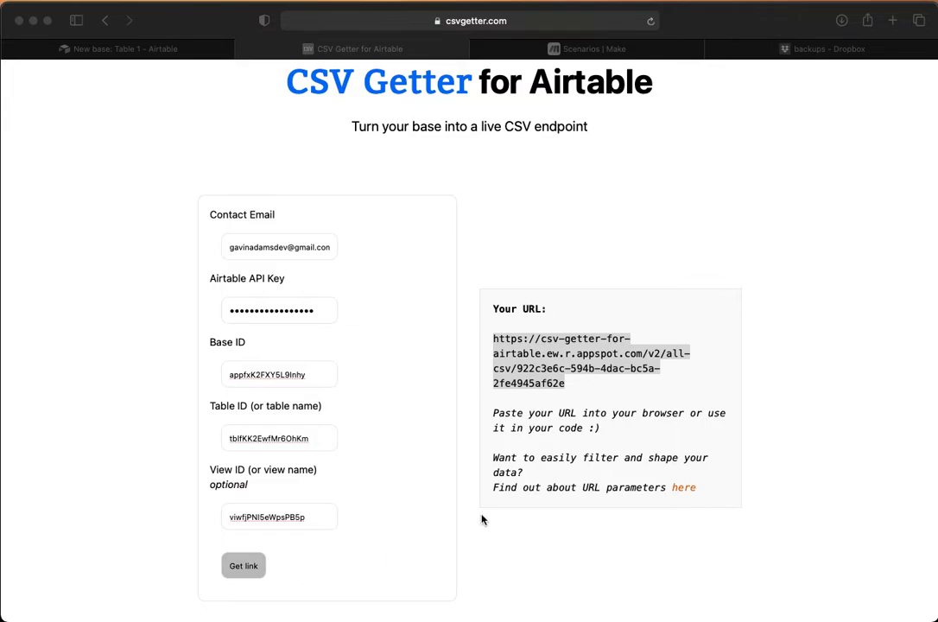
Step: Review Table 1 in Airtable, the scenarios list in Make and the generated endpoint URL in CSV Getter
click(513, 258)
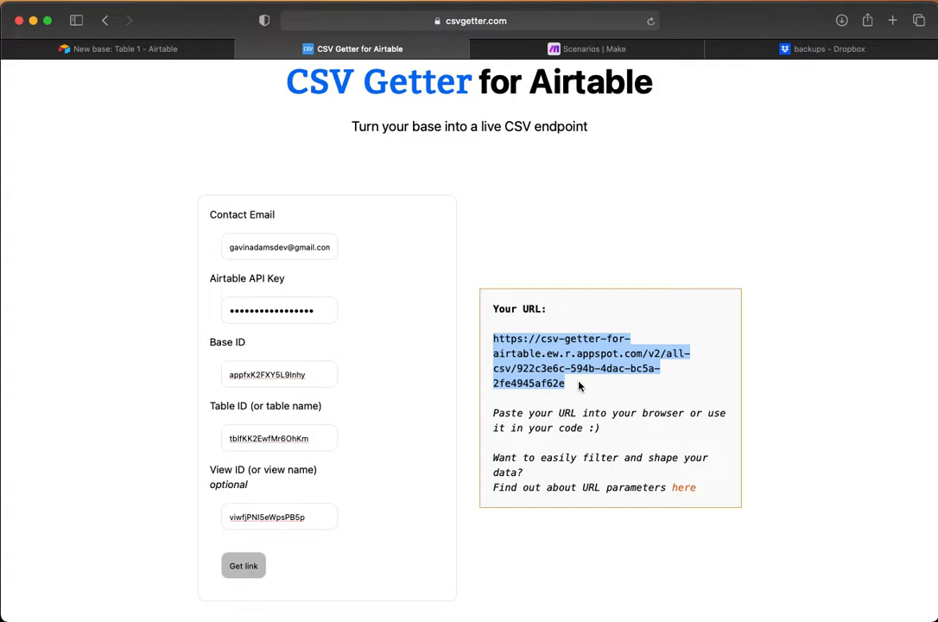
click(110, 52)
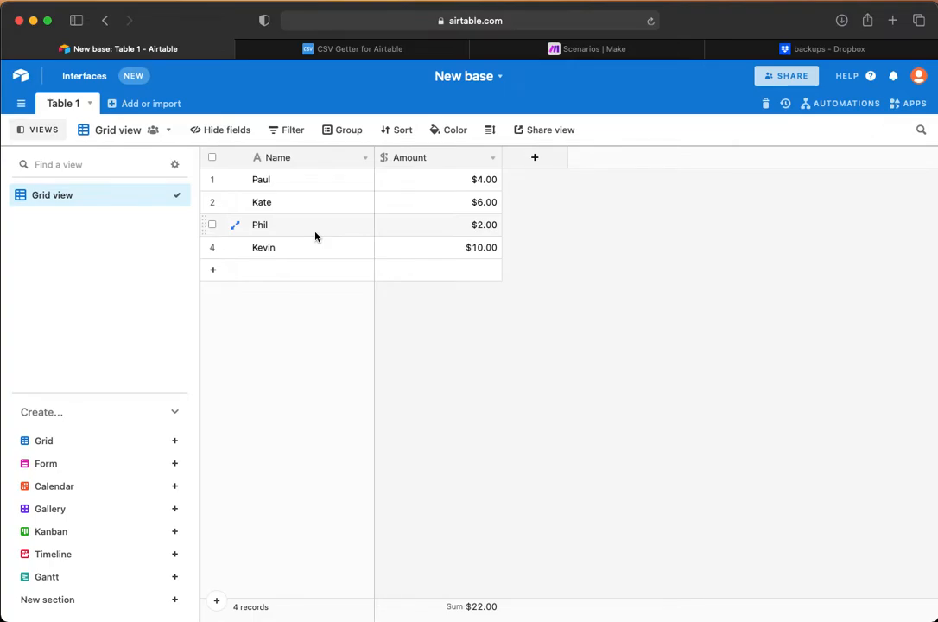
click(587, 49)
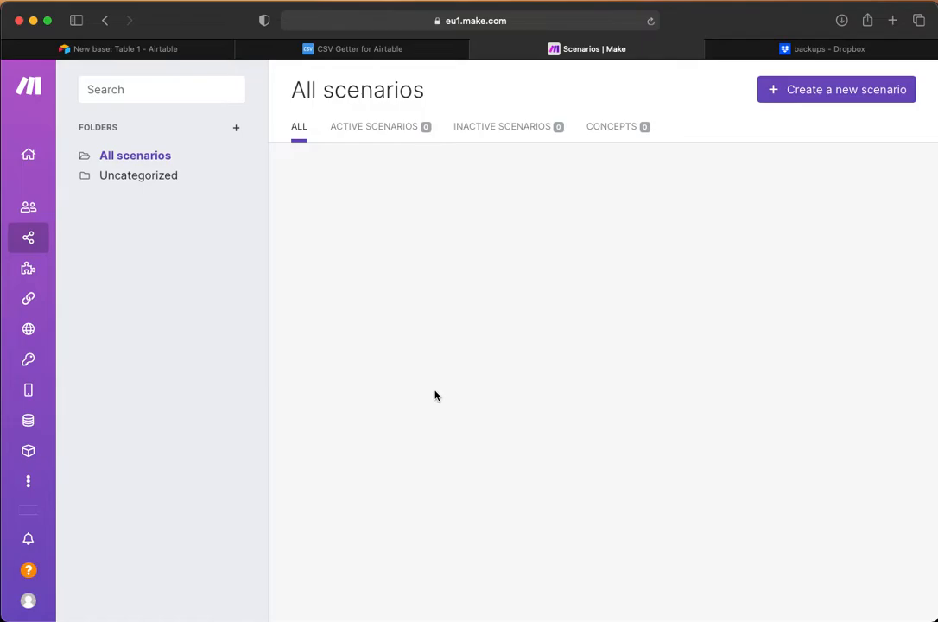
click(350, 50)
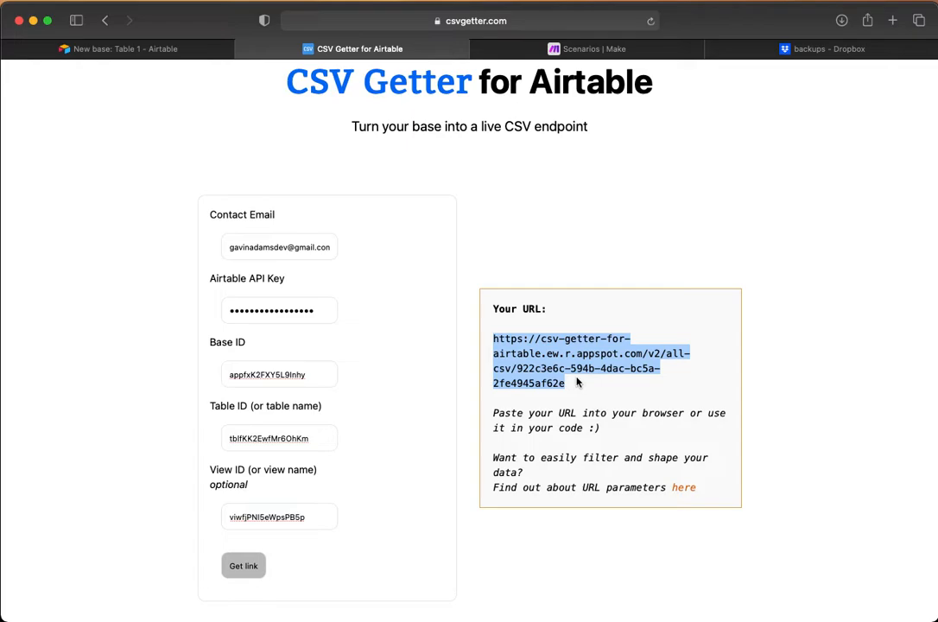
Step: Create a new scenario in Make with the HTTP "Get a file" action as its first module
click(553, 49)
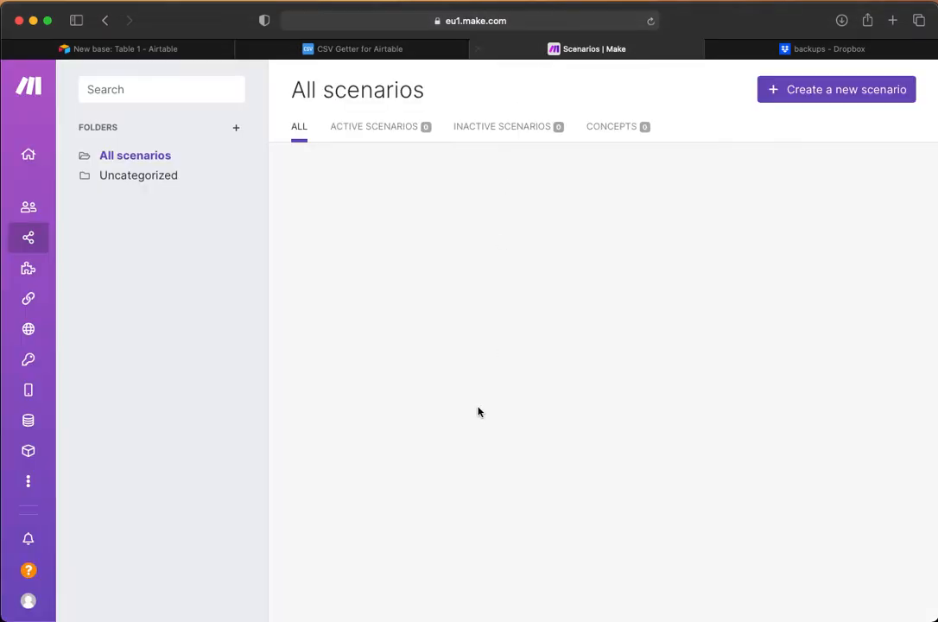
click(797, 100)
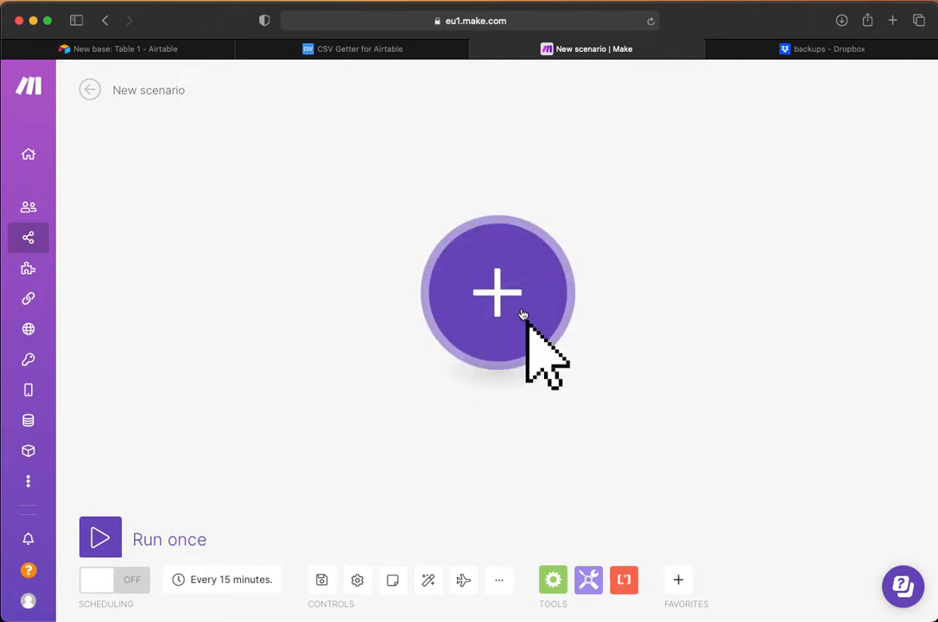
click(497, 296)
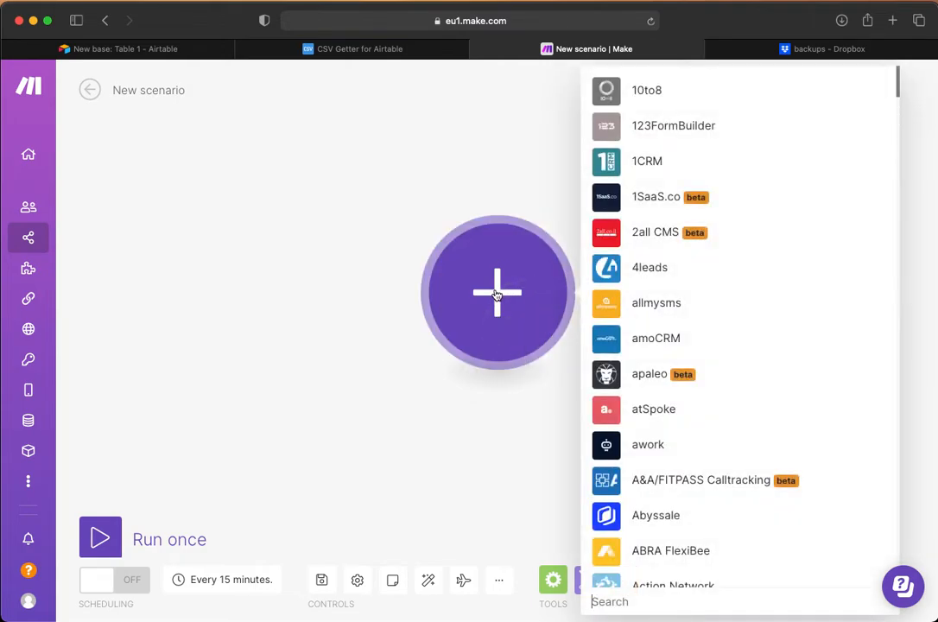
click(615, 603)
text(http)
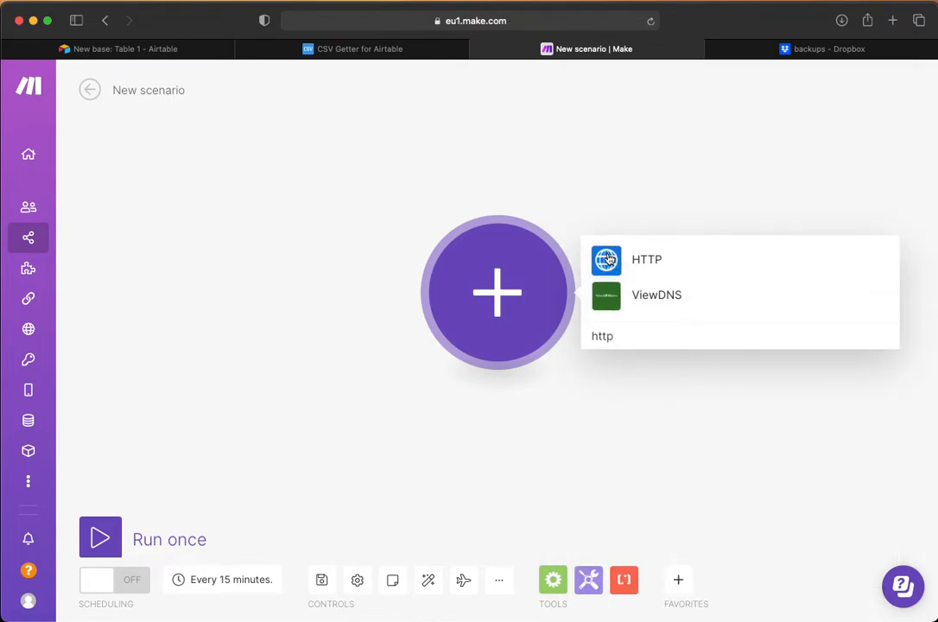
click(608, 259)
click(607, 110)
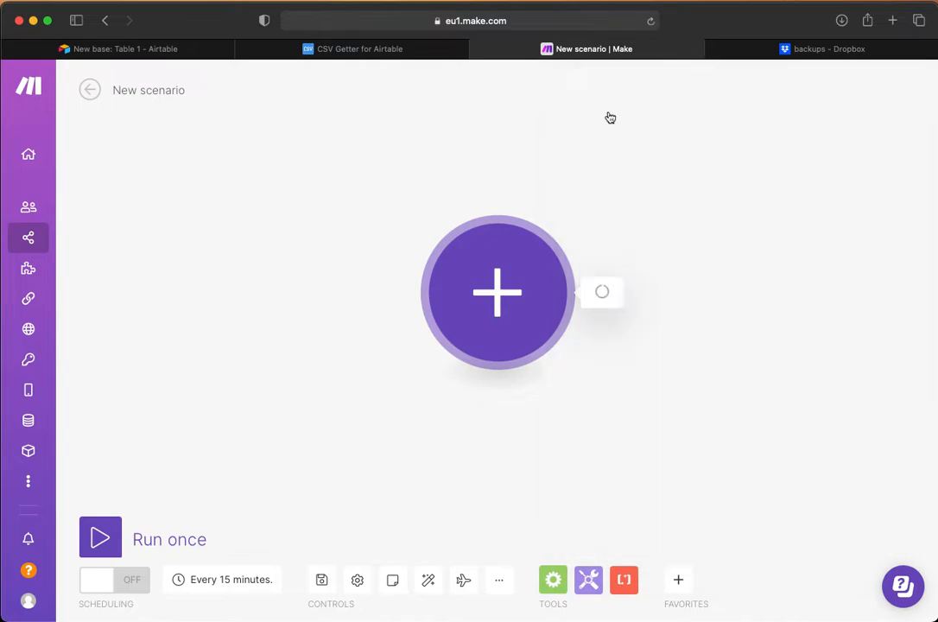
Step: Copy the generated URL from CSV Getter and save it as the URL of the HTTP module in Make
click(372, 49)
right_click(528, 377)
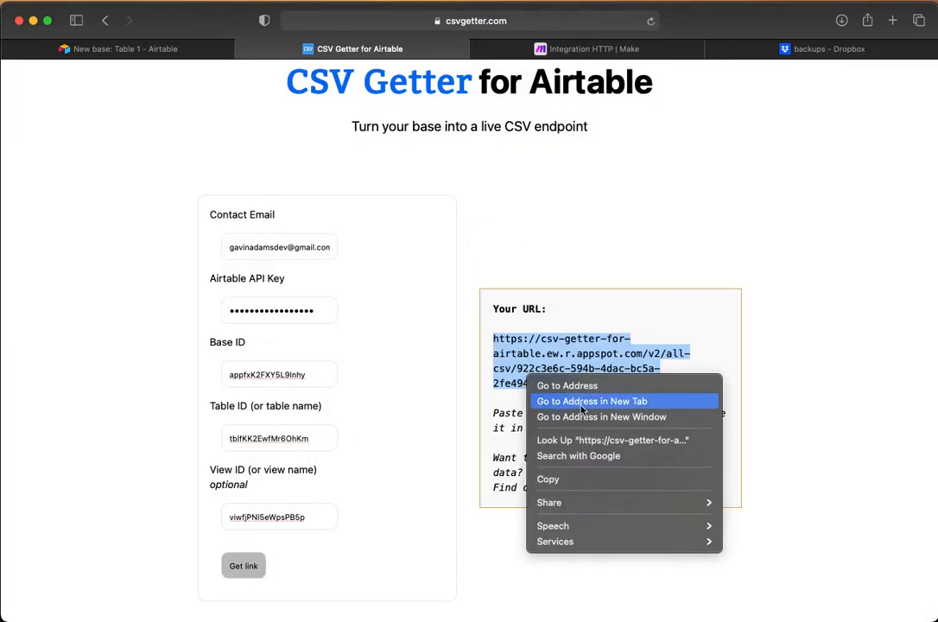
click(550, 480)
click(577, 48)
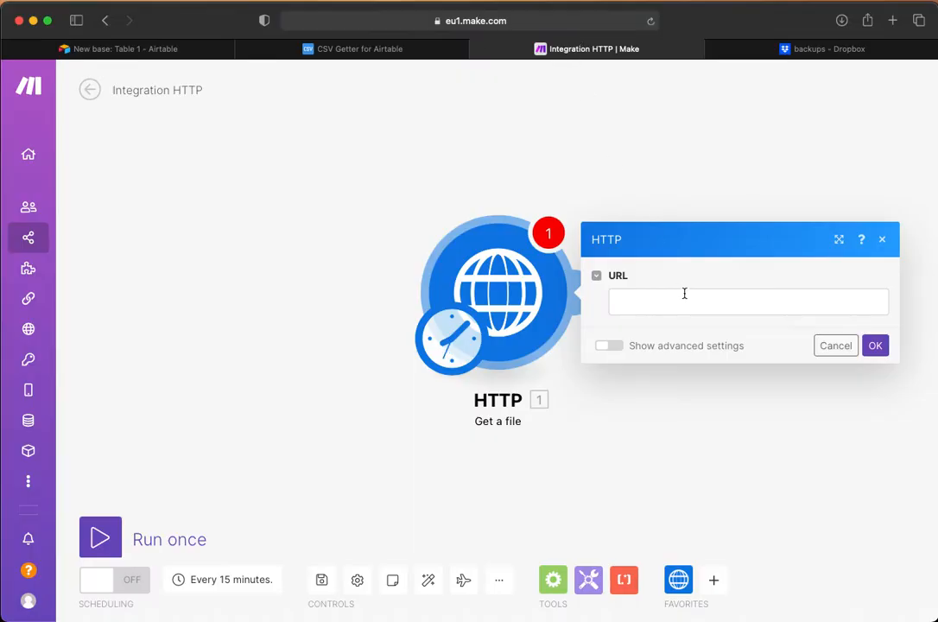
click(653, 298)
key(super+v)
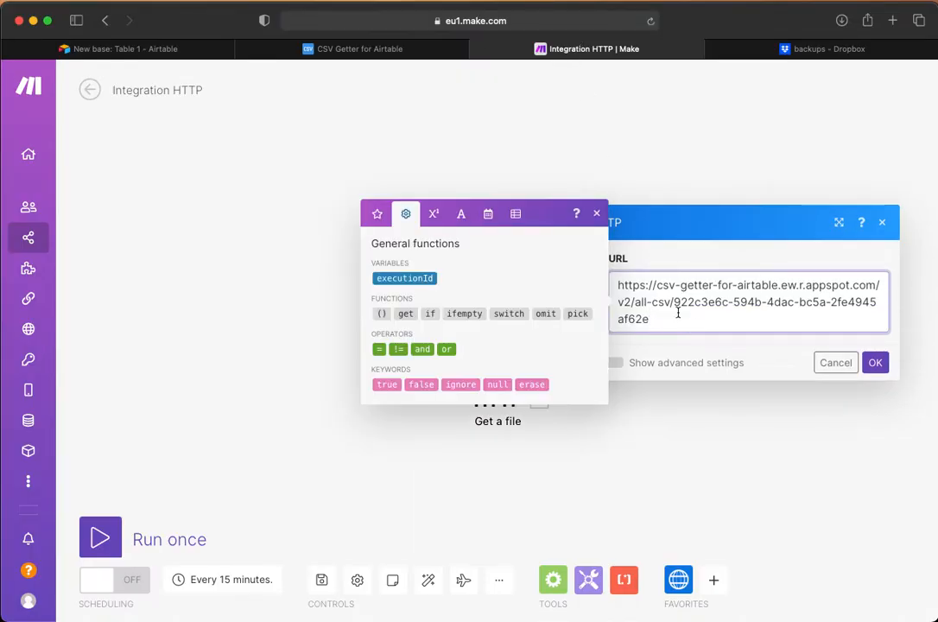
click(878, 364)
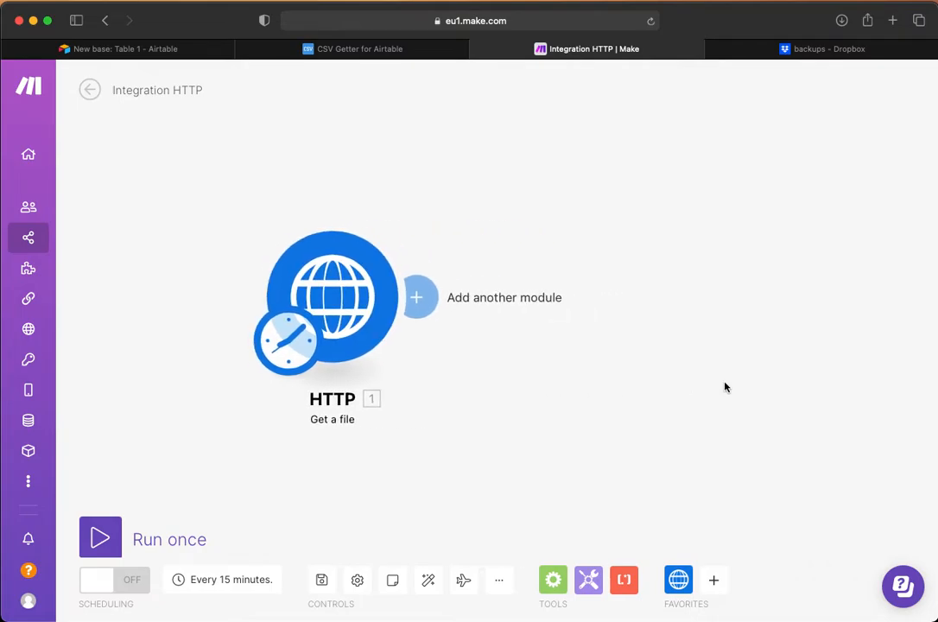
Step: Add a Dropbox "Upload a File" module after the HTTP module
click(420, 297)
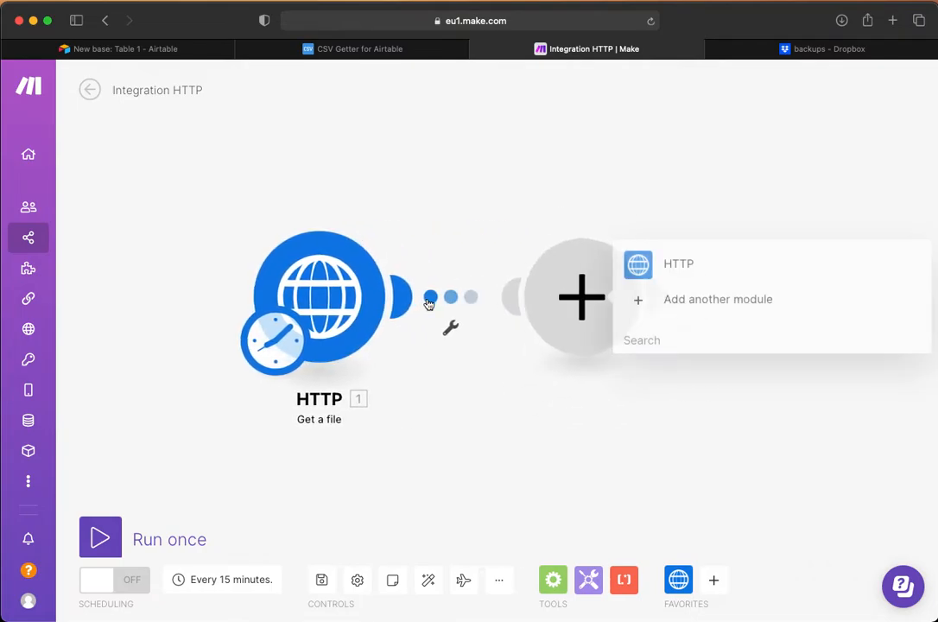
click(659, 339)
text(drop)
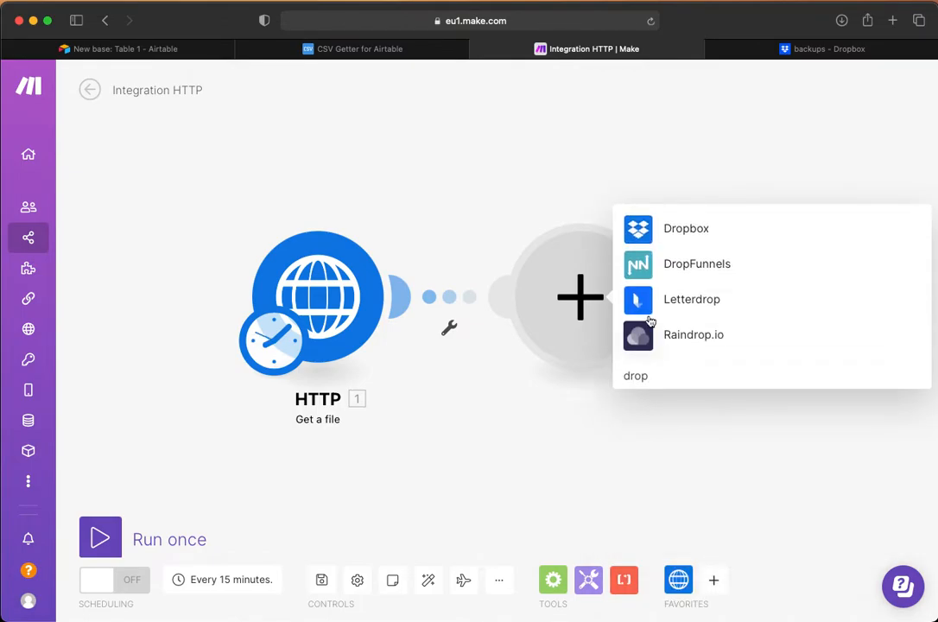
click(645, 226)
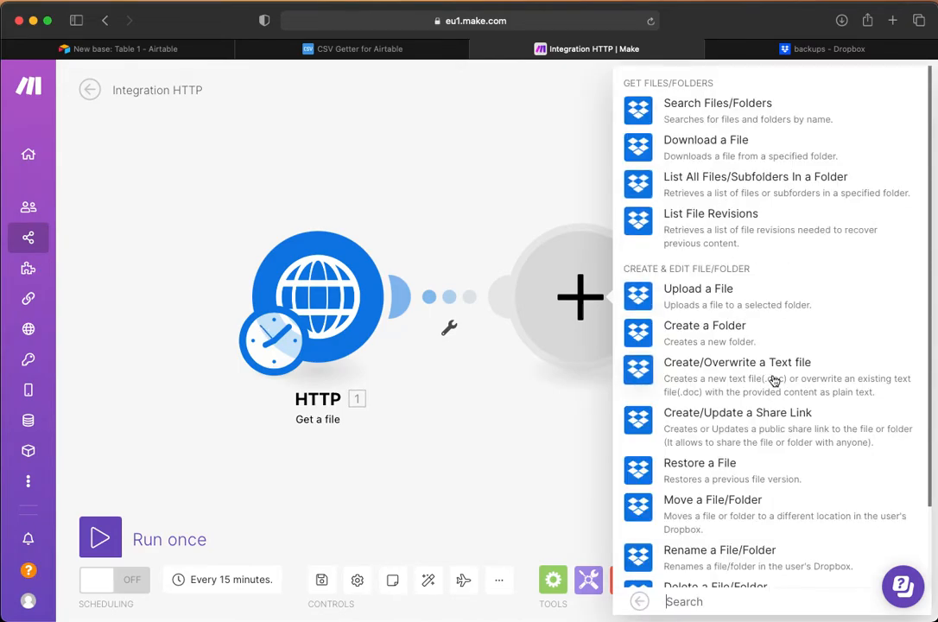
click(639, 298)
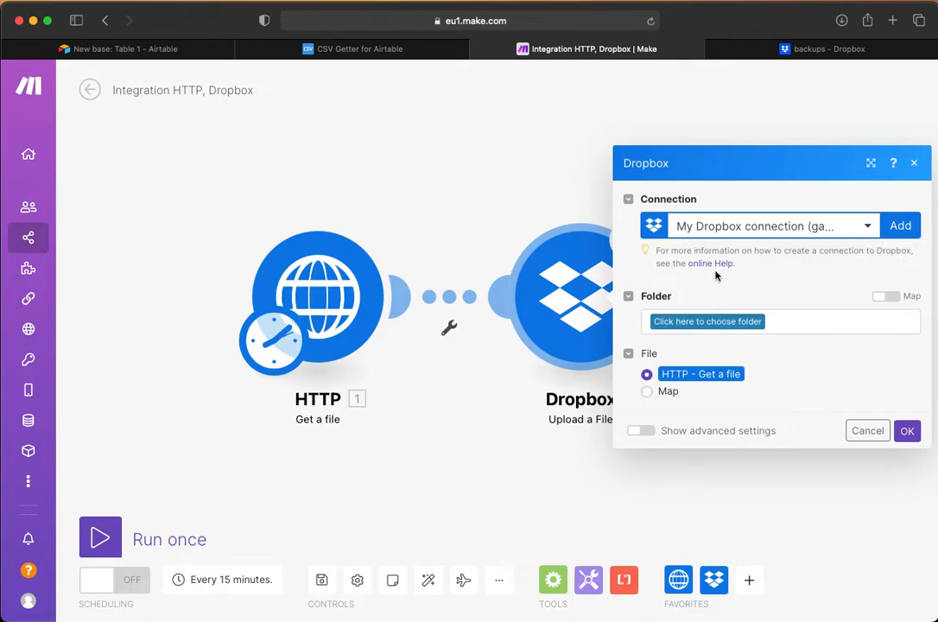
Step: View the backups folder in Dropbox, and in Make set the upload module's destination folder to /backups
click(759, 54)
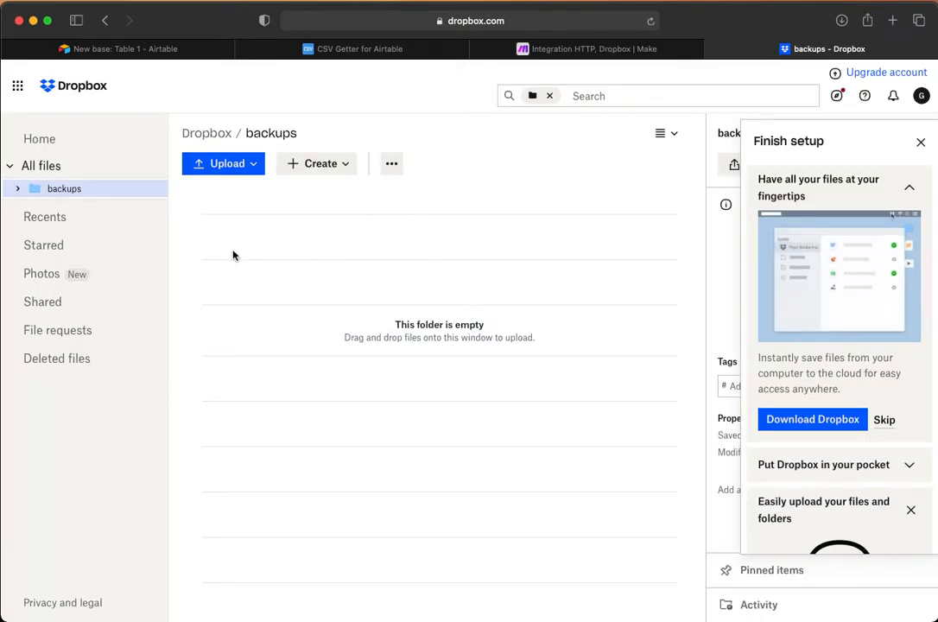
click(921, 142)
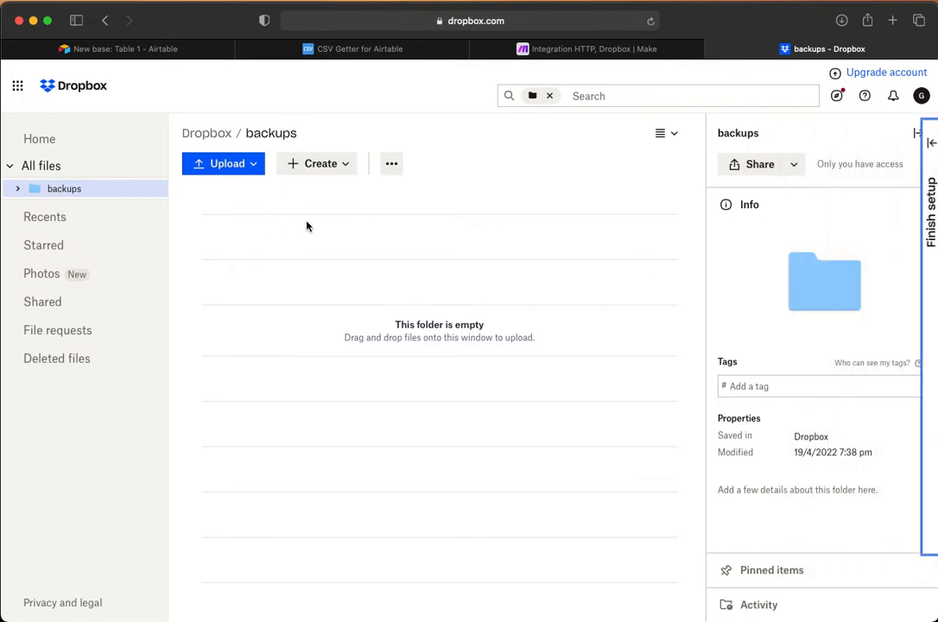
click(564, 48)
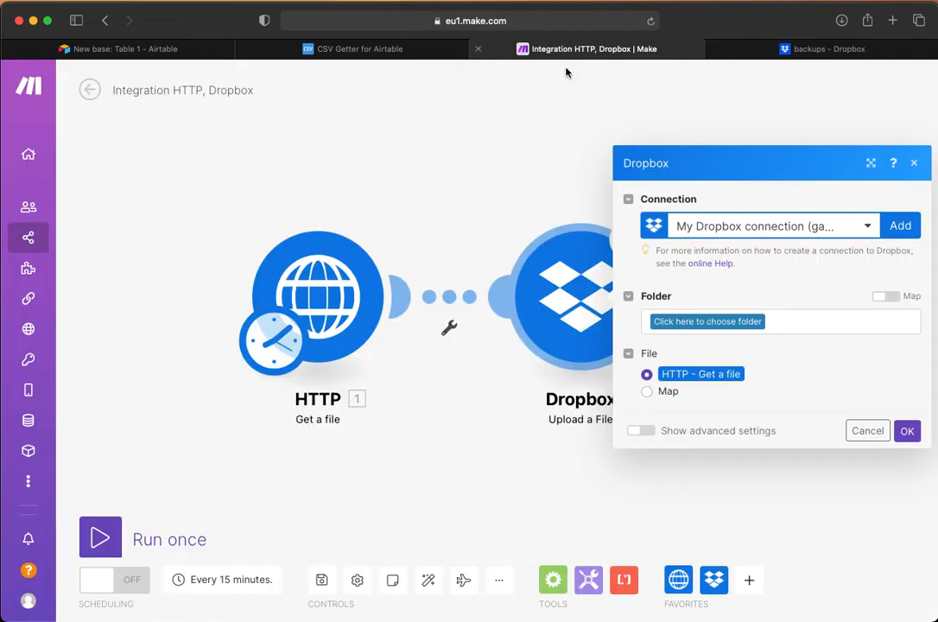
click(707, 321)
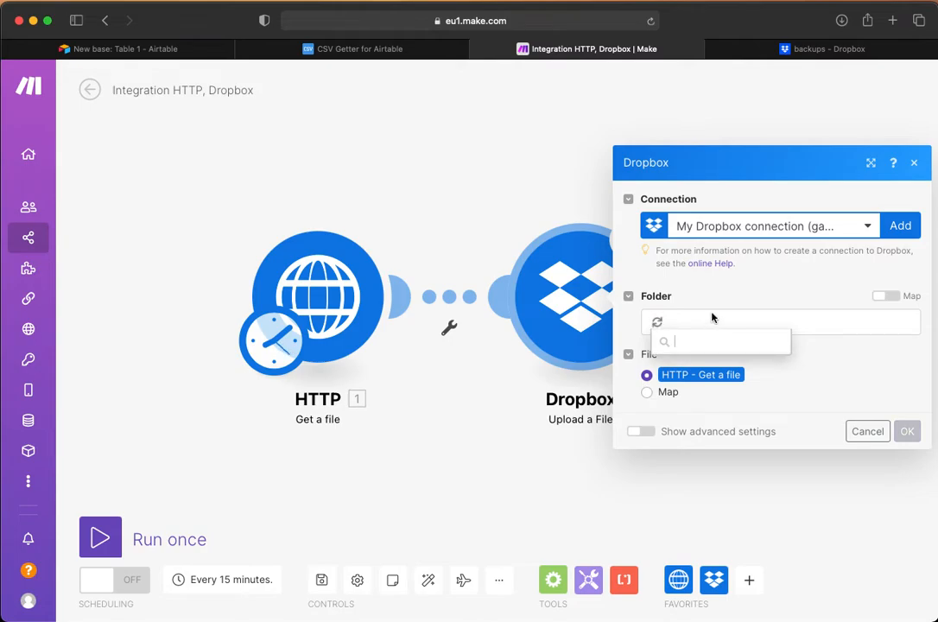
click(691, 390)
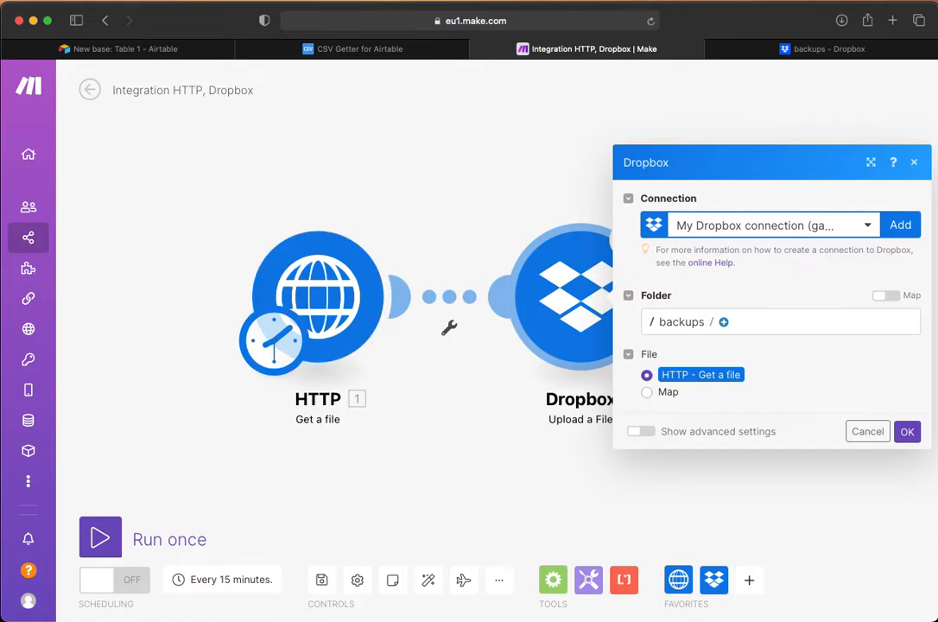
click(908, 432)
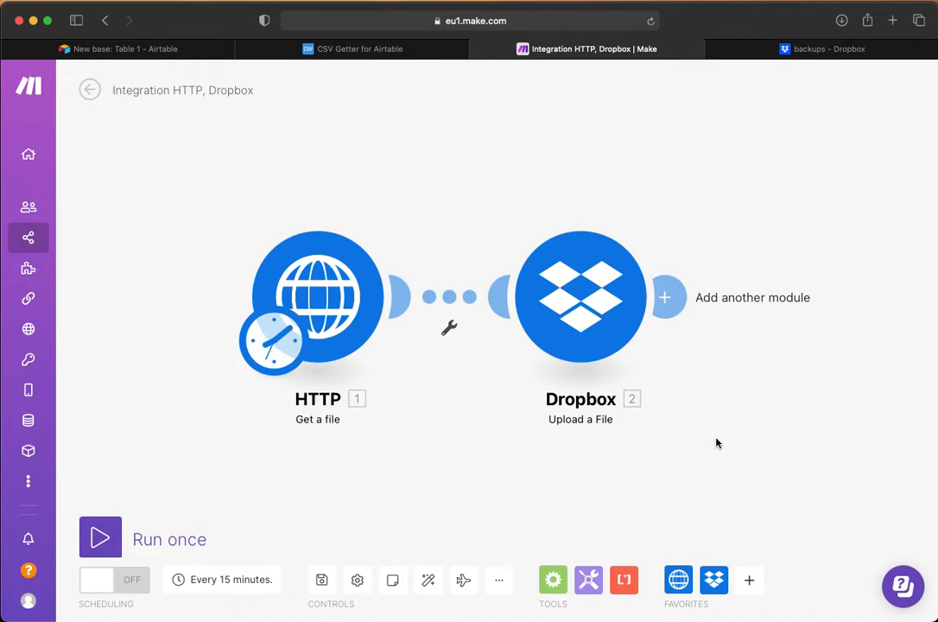
Step: Run the scenario once and open the uploaded CSV file from the backups folder in Dropbox
click(99, 540)
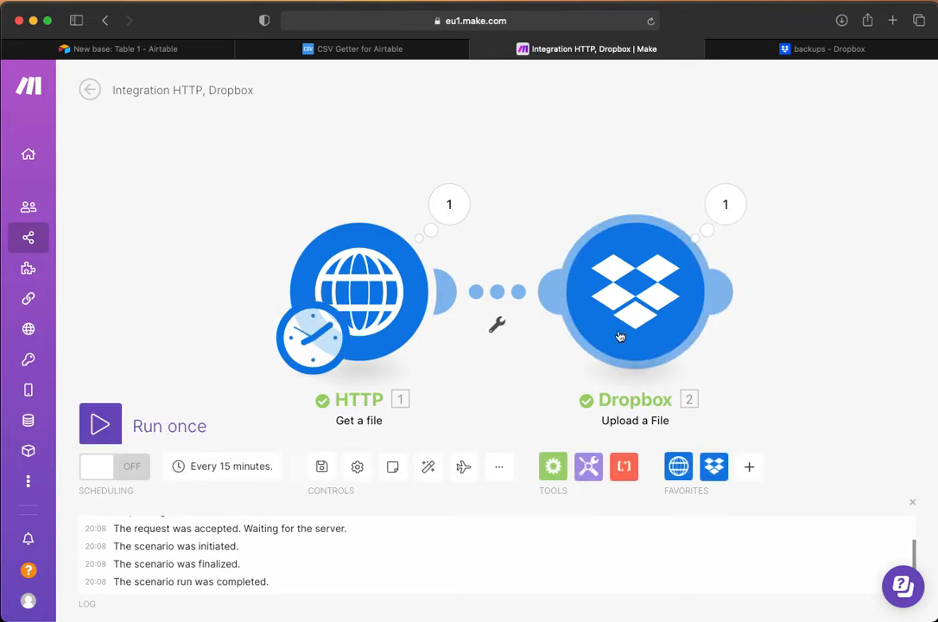
click(786, 48)
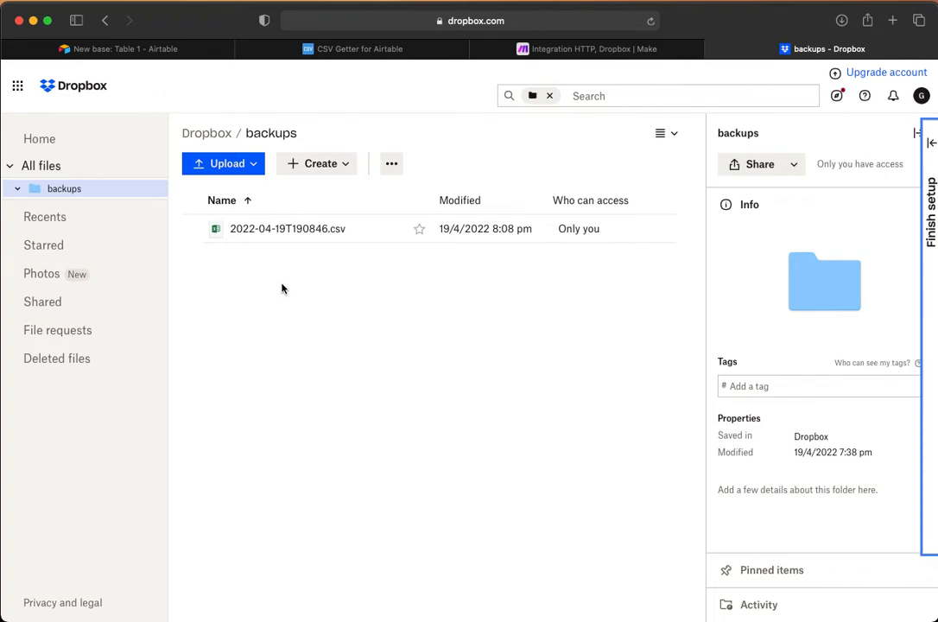
click(270, 231)
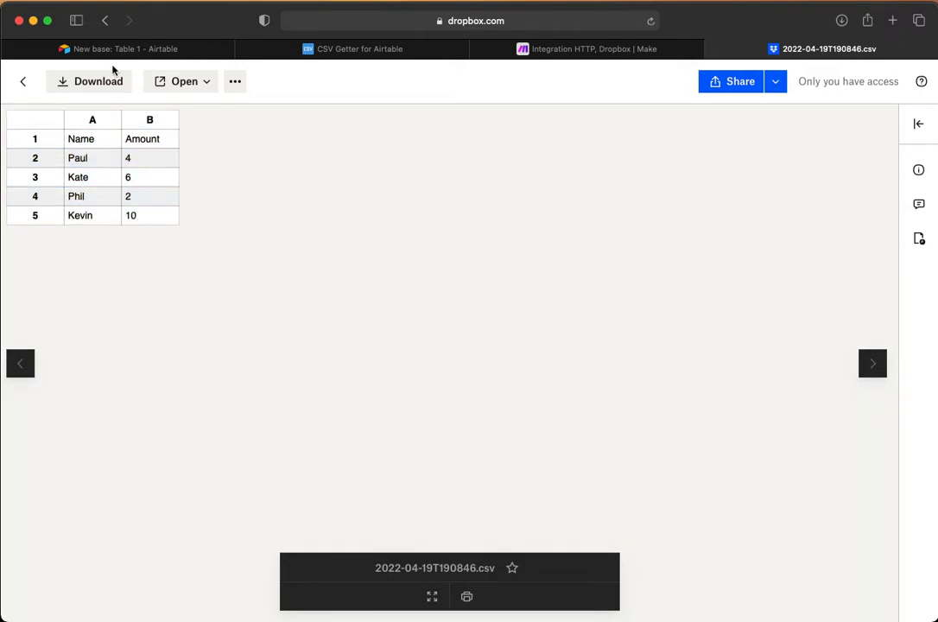
Step: Add a fifth record to Table 1 in Airtable, entering the person's name and an amount of 15
click(134, 50)
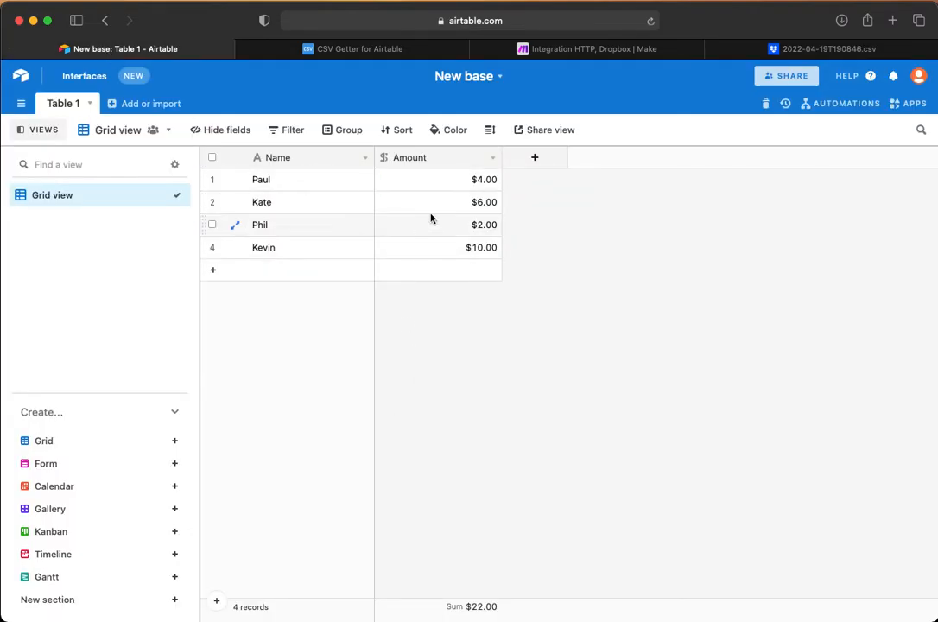
click(278, 270)
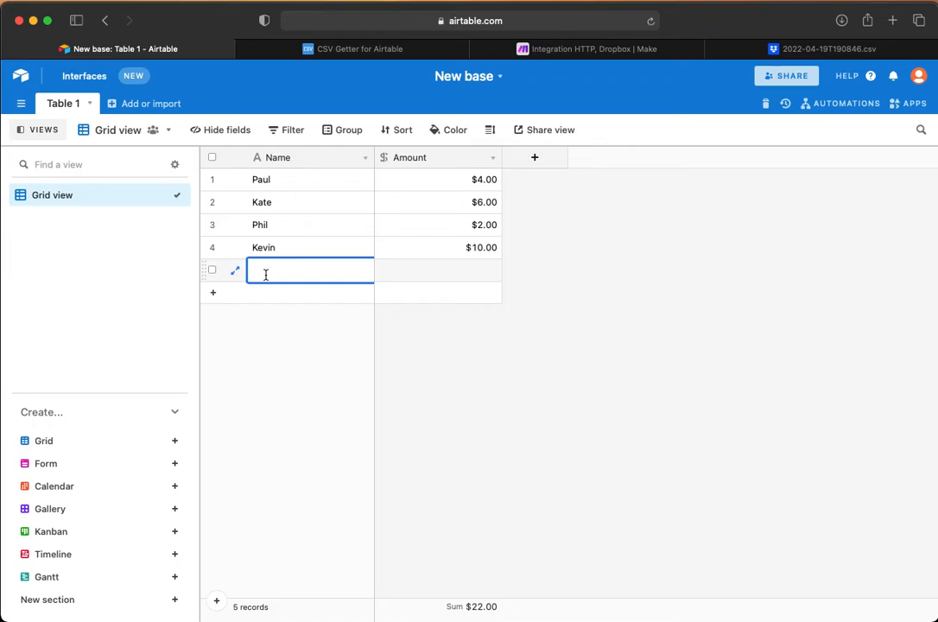
text(Fred)
click(437, 272)
text(15)
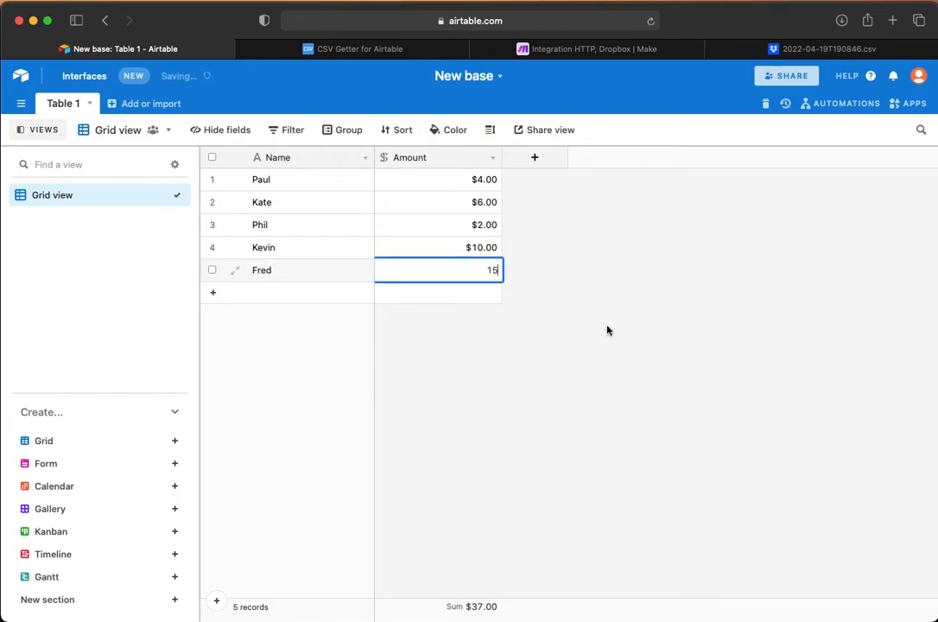
click(581, 323)
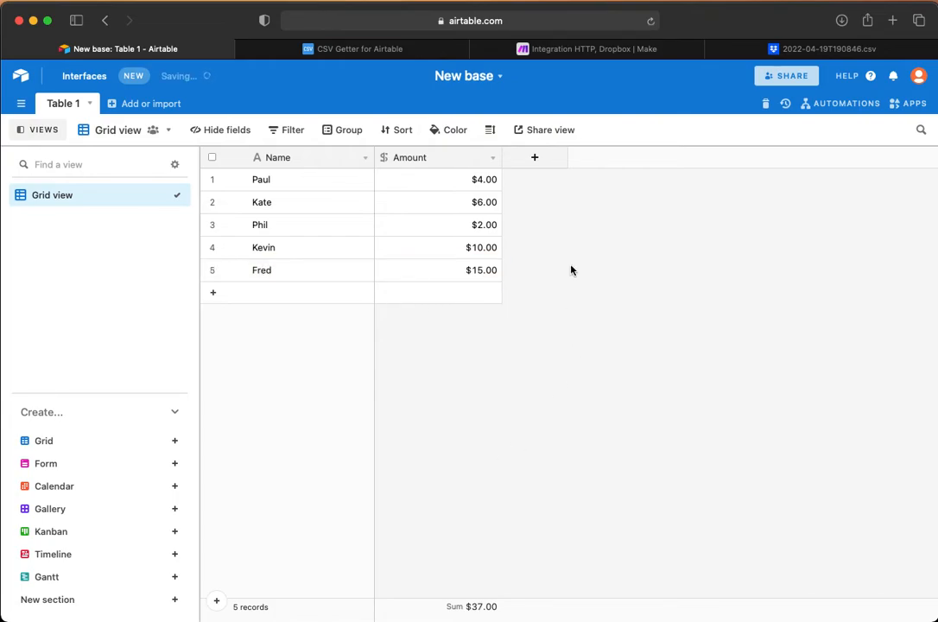
Step: Run the Make scenario once more and open the newest CSV backup in Dropbox
click(588, 48)
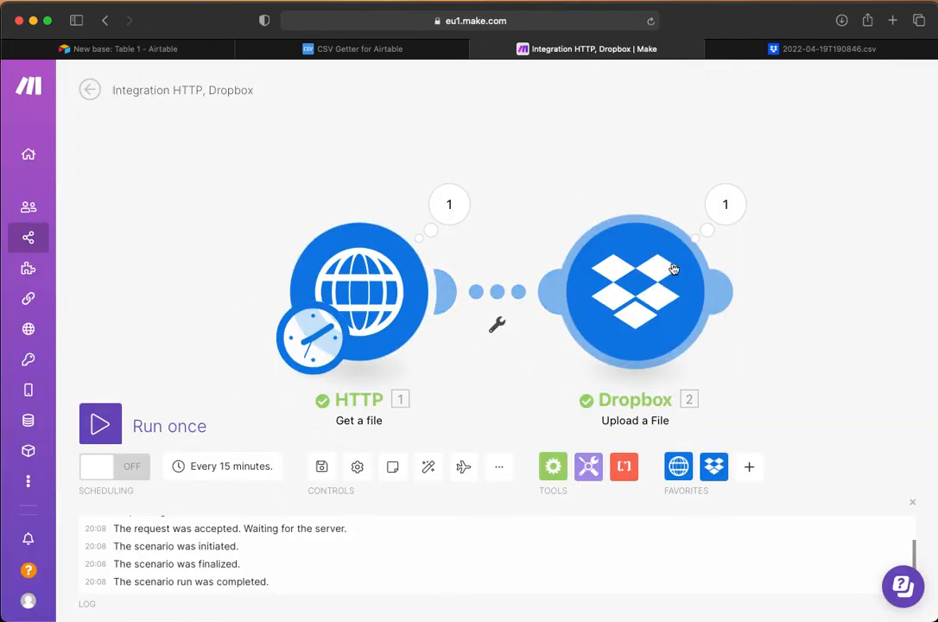
click(100, 424)
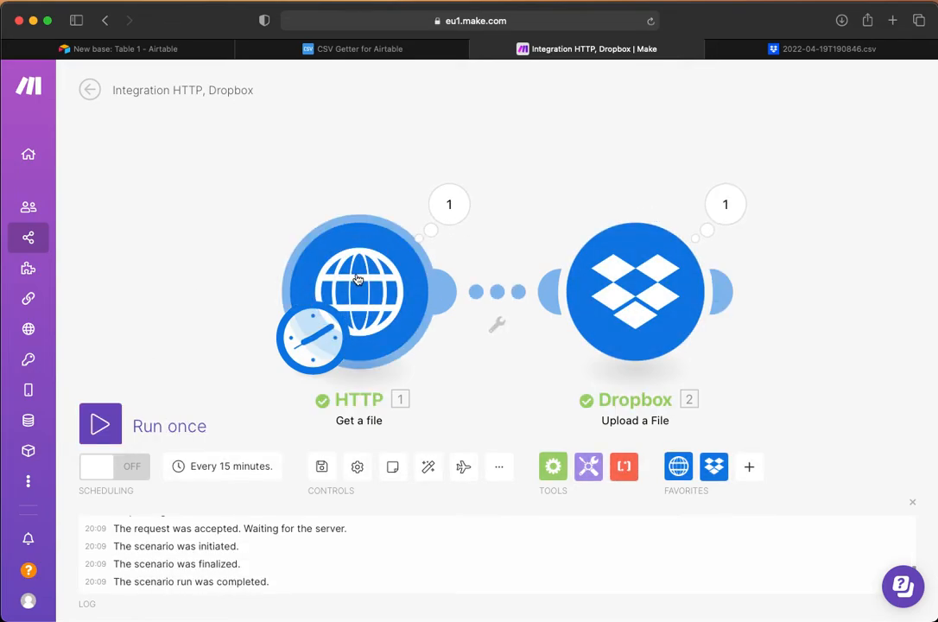
click(796, 50)
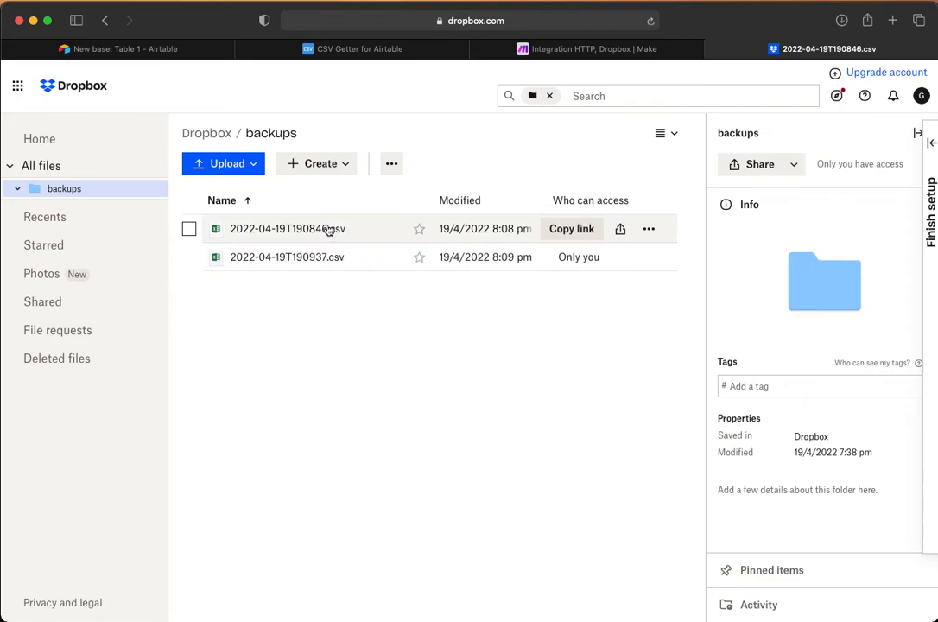
click(293, 260)
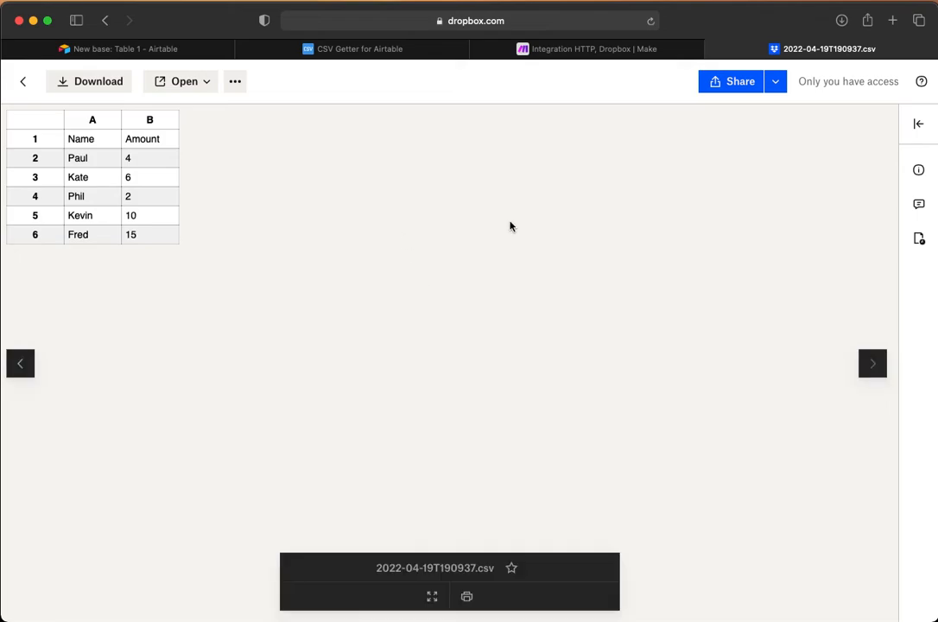
Step: Switch to Make and turn on the 15-minute schedule for the HTTP and Dropbox scenario
click(578, 54)
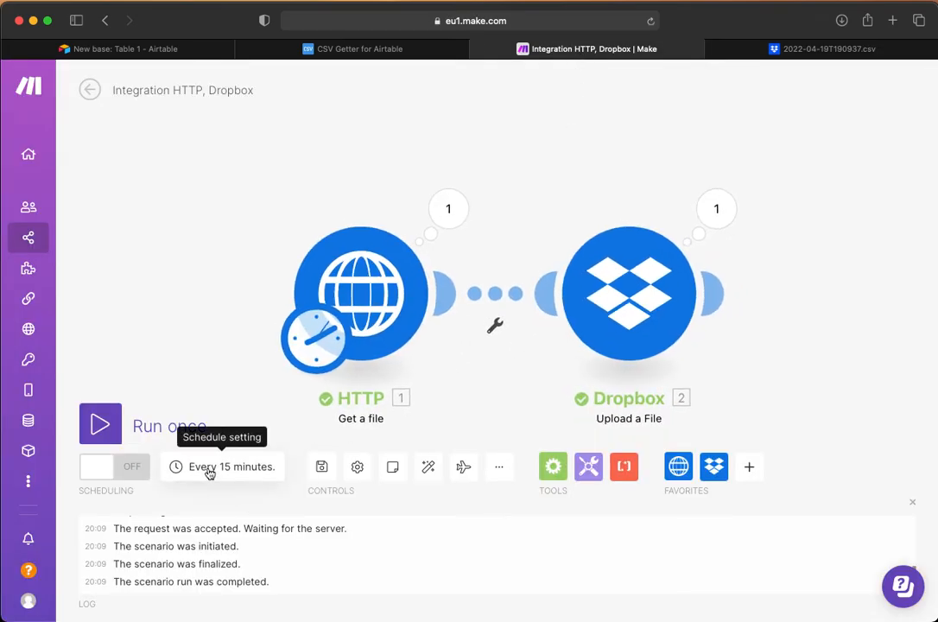
click(132, 471)
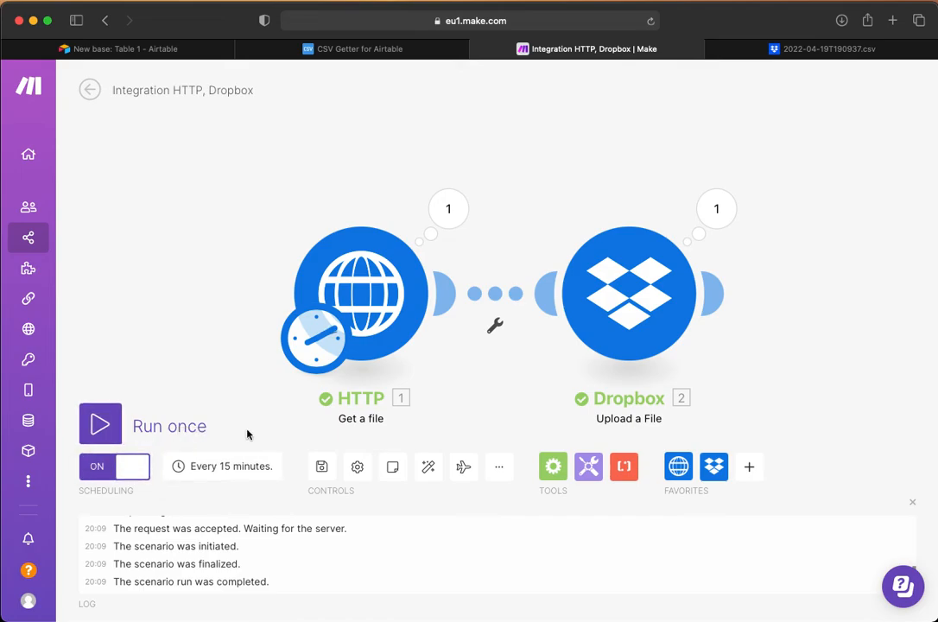
Step: Review the CSV backup in Dropbox, the Make scenario, and the generated URL with its usage notes on the CSV Getter page
click(786, 55)
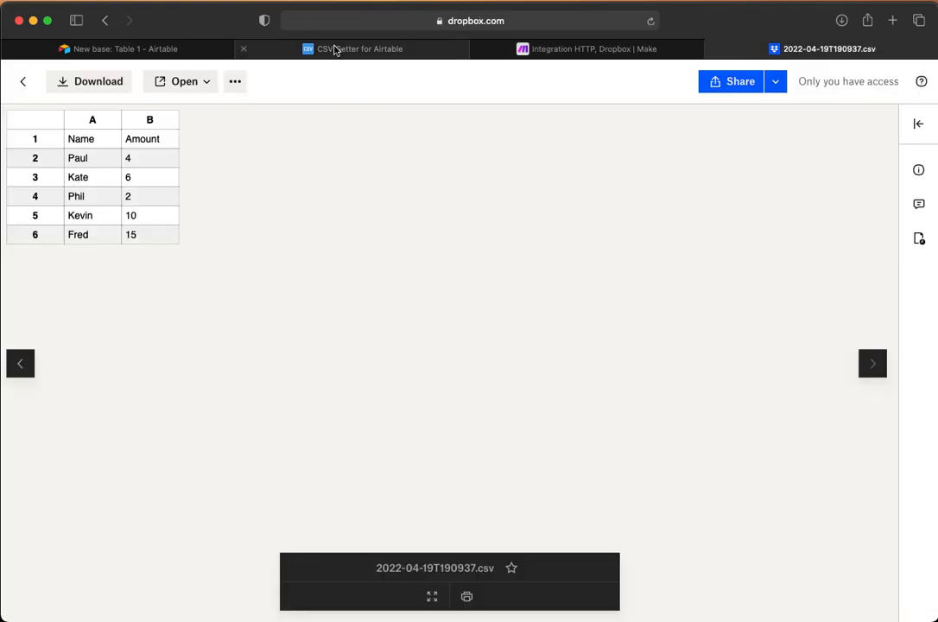
click(335, 47)
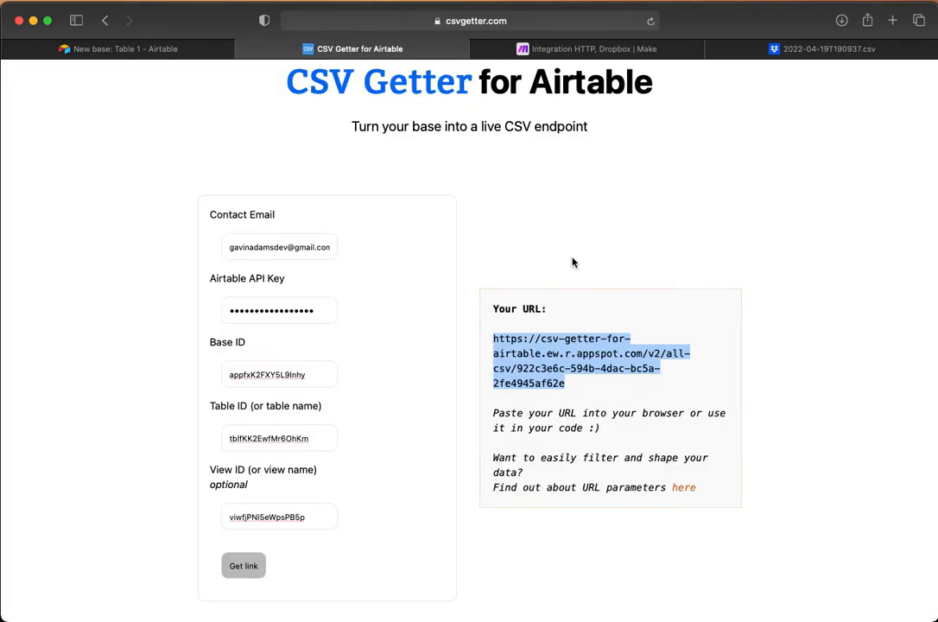
click(548, 51)
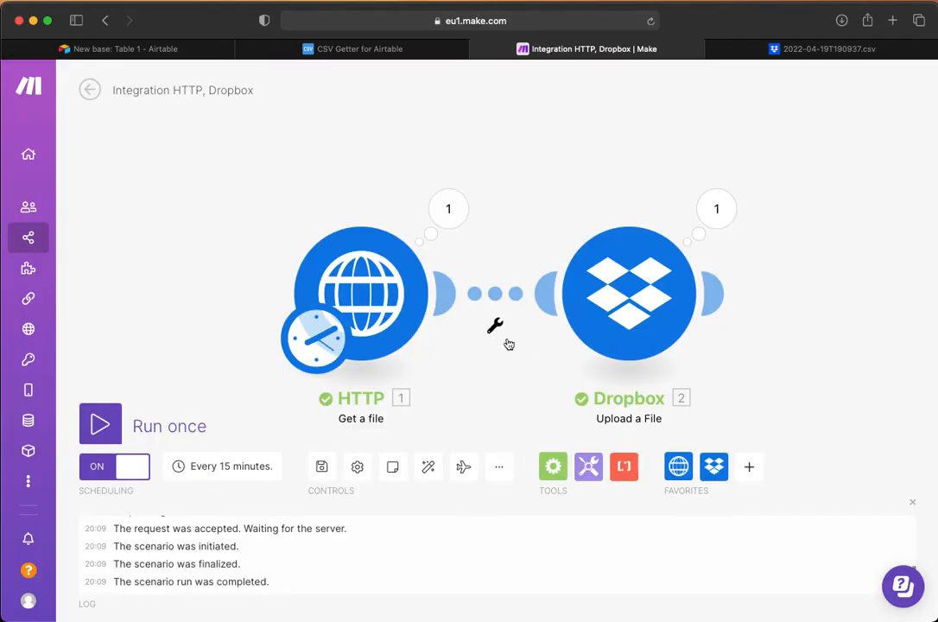
click(342, 49)
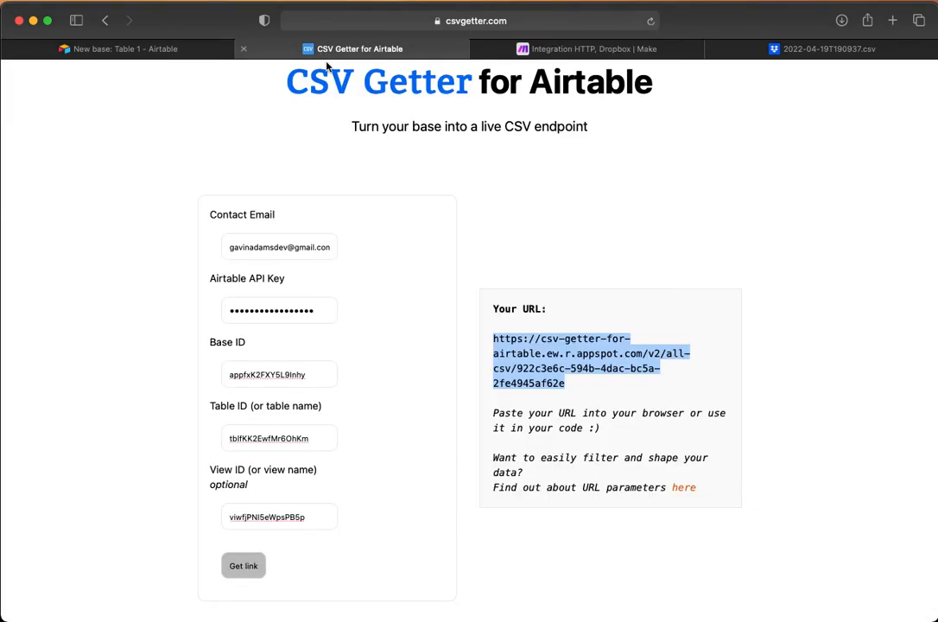
click(511, 214)
scroll(511, 214, down, 1)
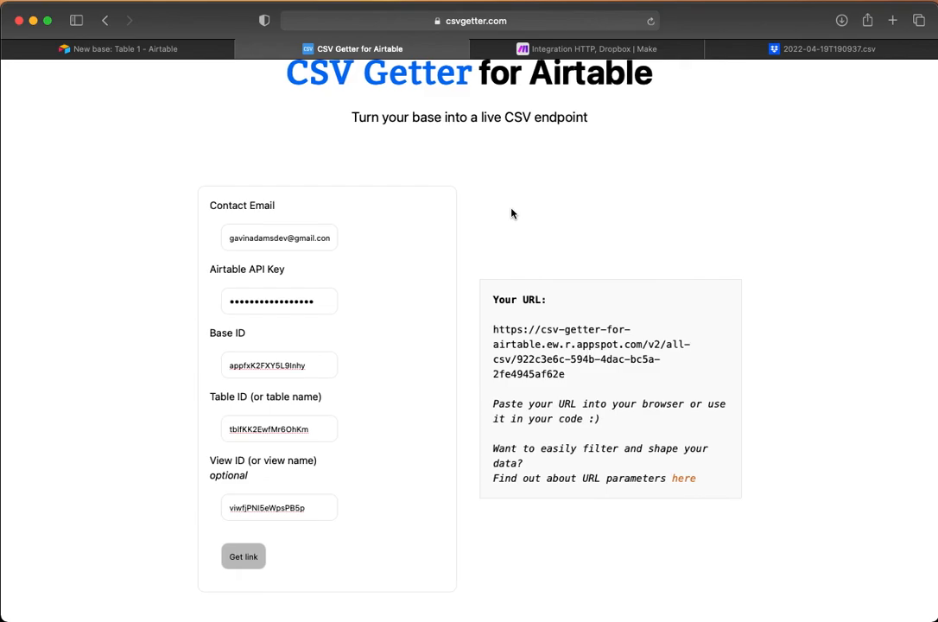
scroll(530, 341, down, 3)
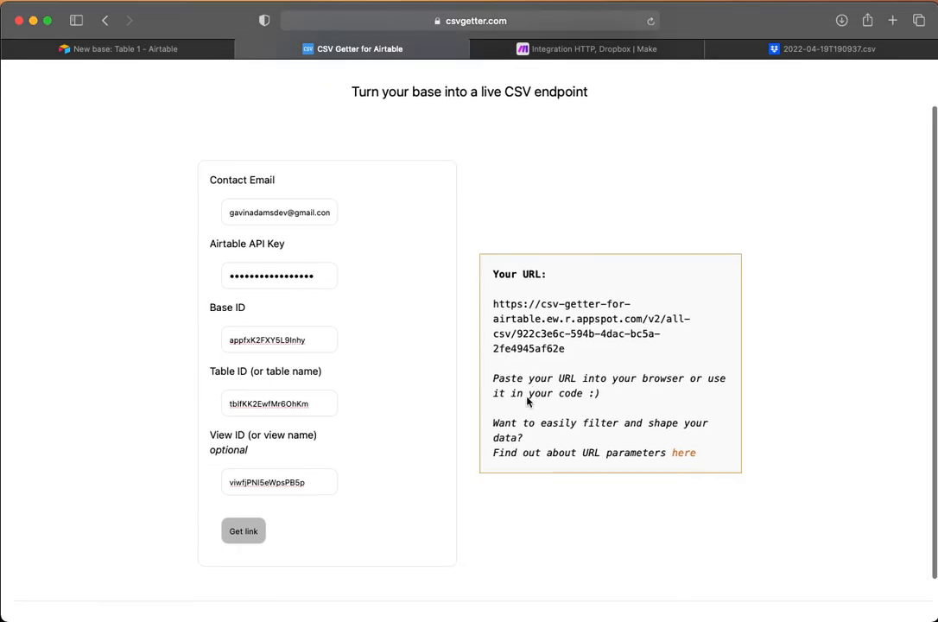